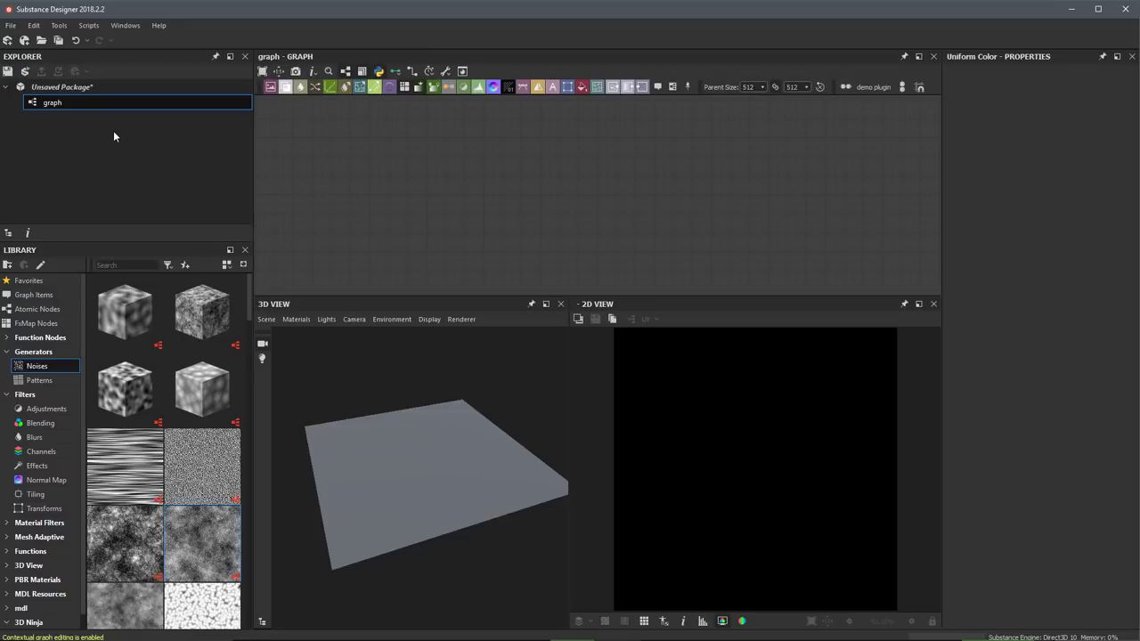
Step: Select the unsaved package's graph and add the BnW Spots 2 noise from the library to it
left_click(90, 87)
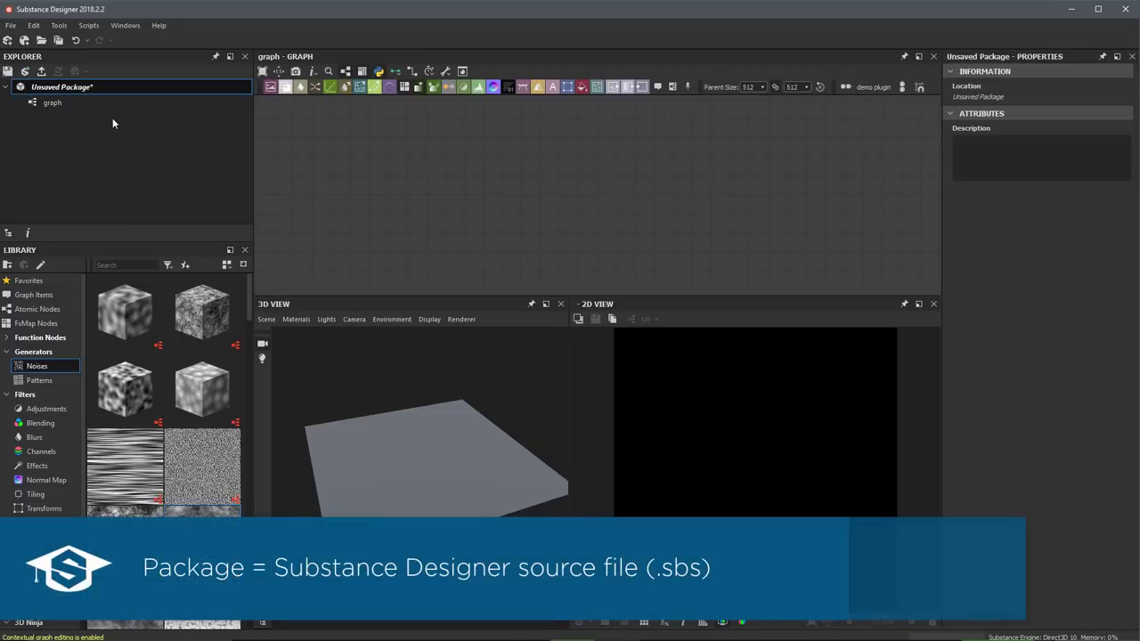
left_click(57, 103)
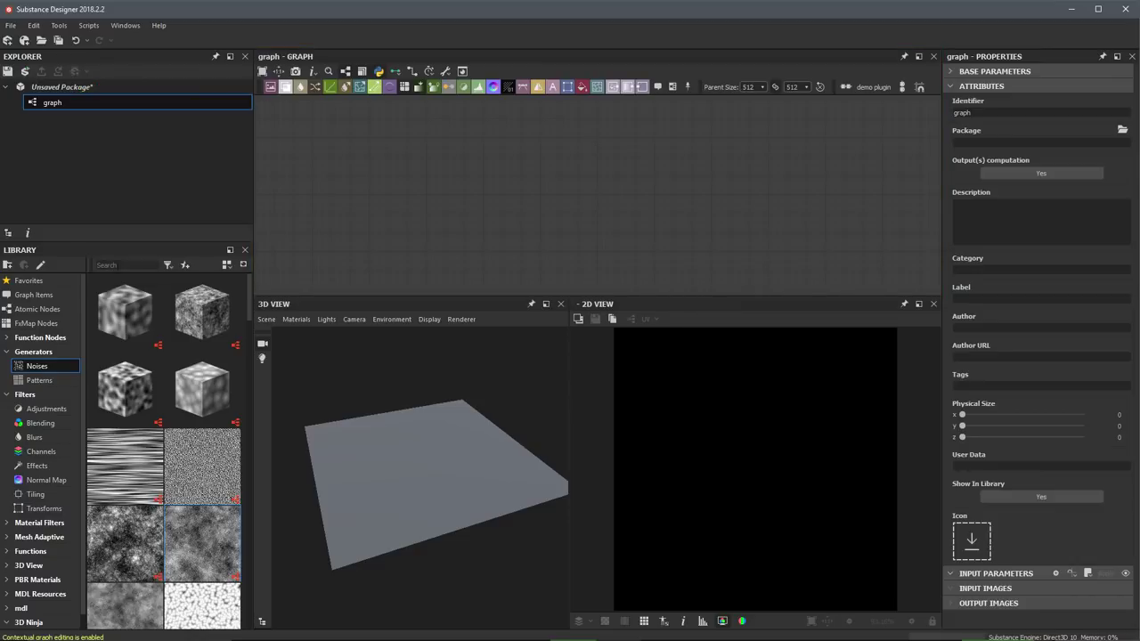
mouse_move(191, 392)
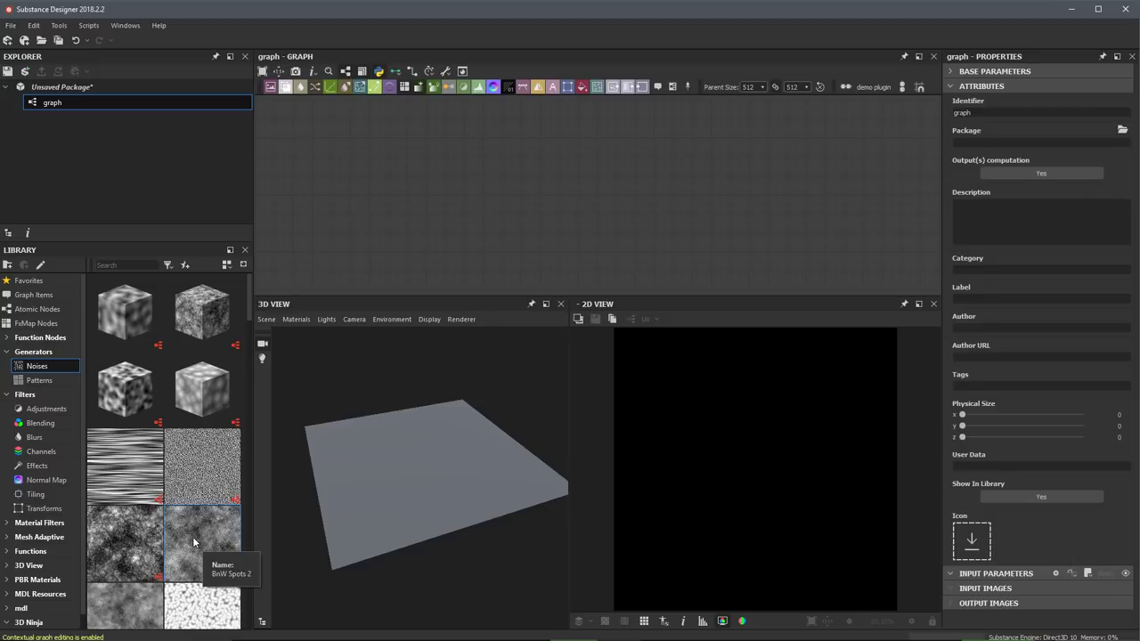
left_click_drag(193, 542, 535, 206)
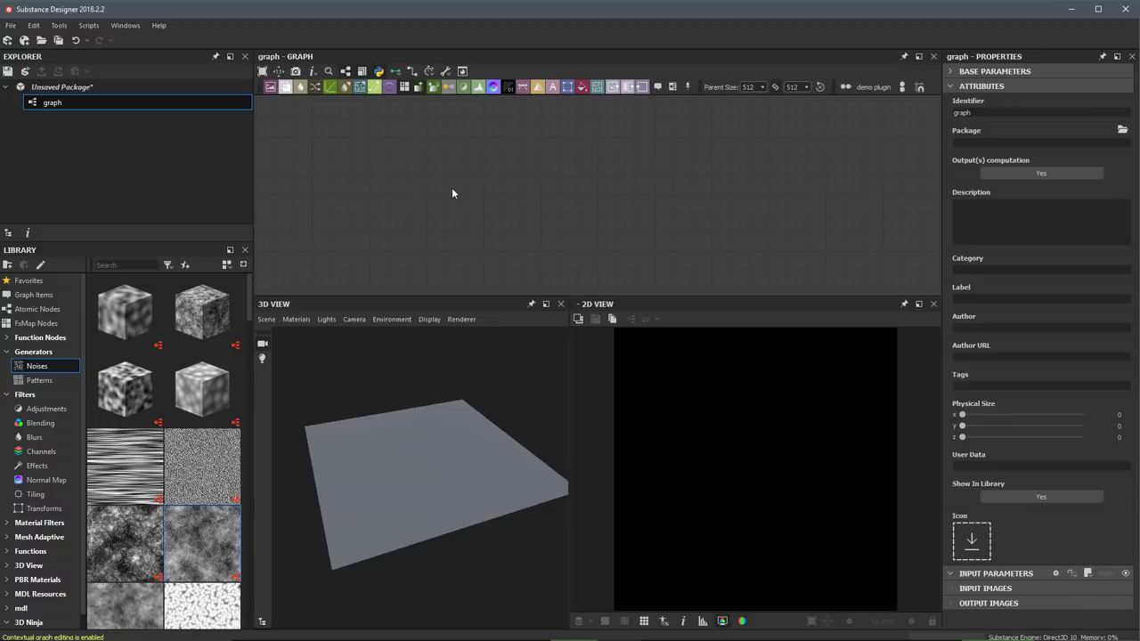
left_click_drag(191, 540, 594, 170)
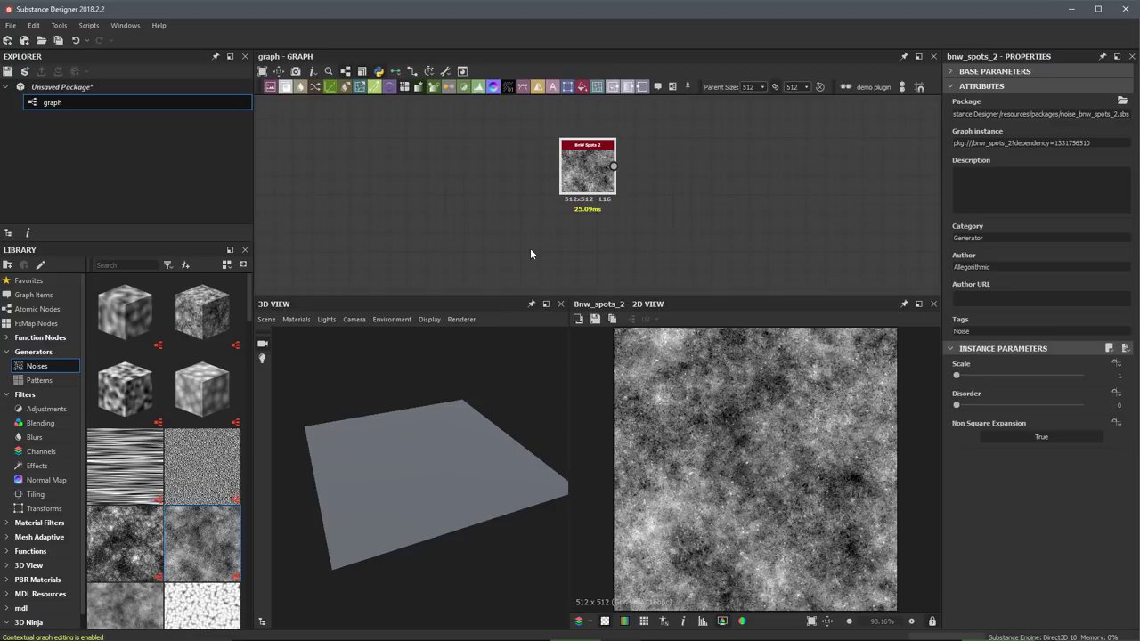
Step: Open the reference graph of the BnW Spots 2 node, loading the package that contains it
right_click(586, 168)
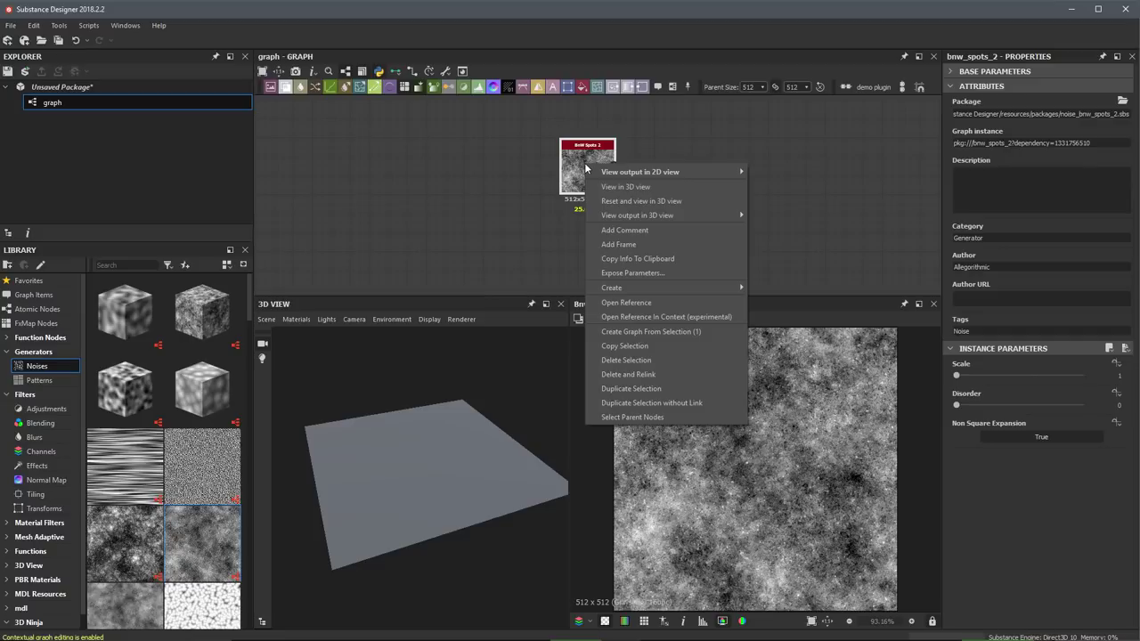
left_click(642, 304)
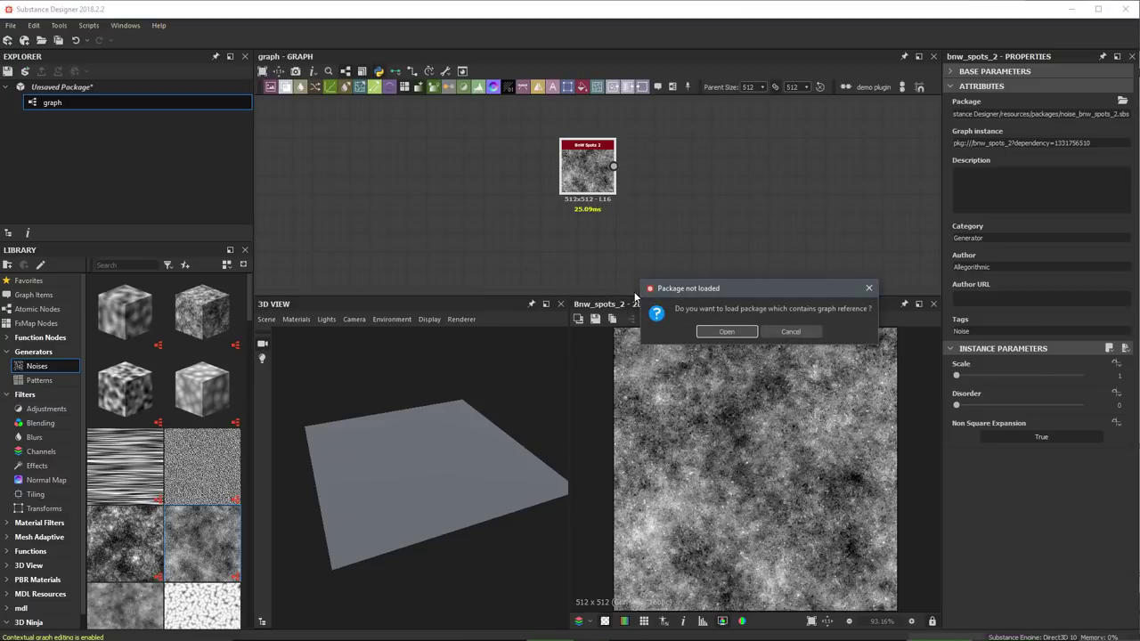
left_click(727, 332)
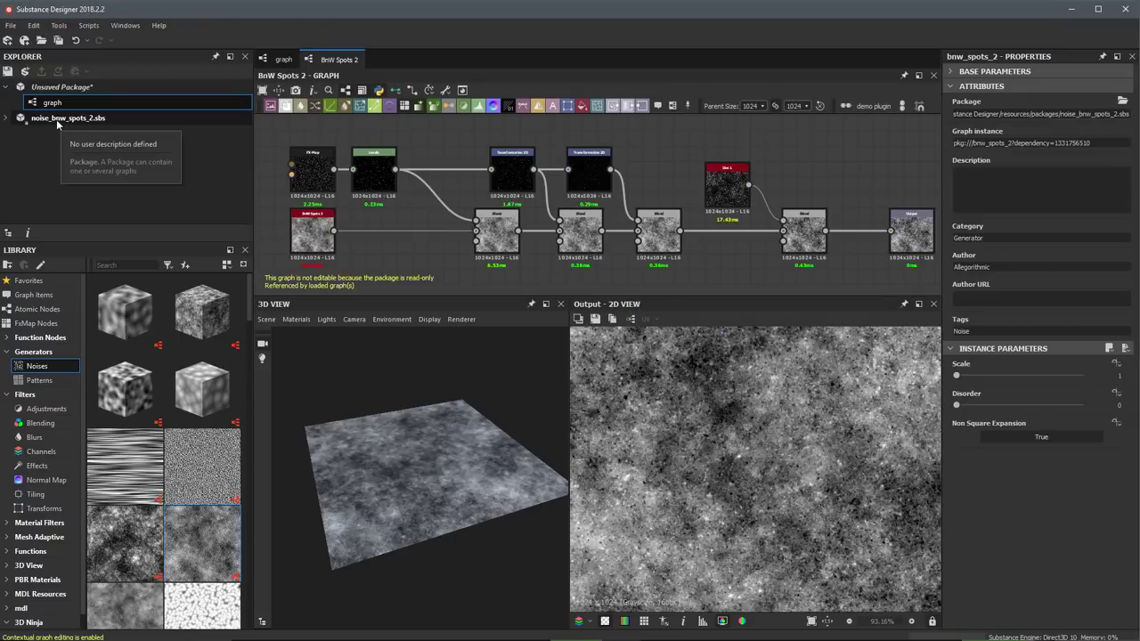
Step: Expand the noise_bnw_spots_2.sbs package and select its bnw_spots_2 graph to view the attributes
left_click(54, 120)
left_click(82, 119)
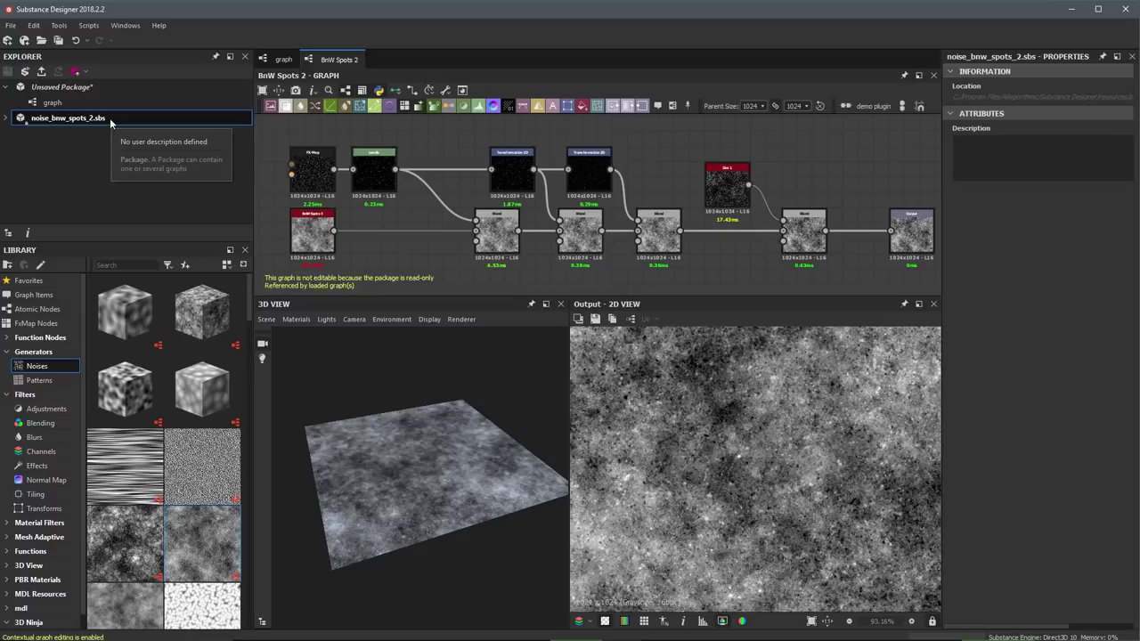
left_click(7, 118)
left_click(62, 134)
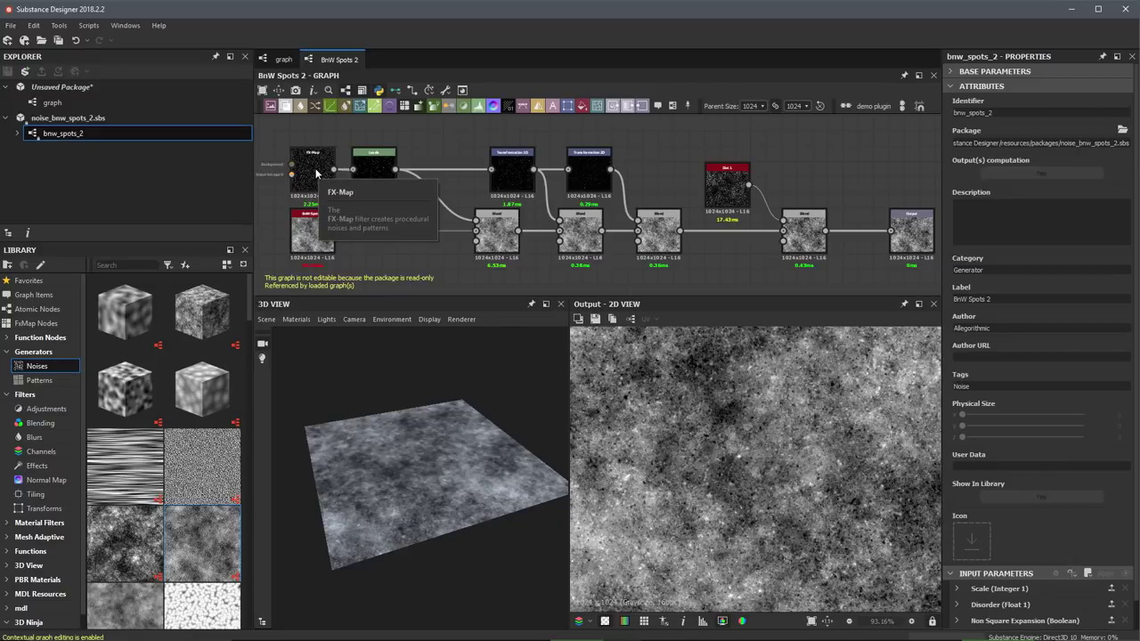
Step: Examine the BnW Spots 3, Levels and Transformation 2D nodes at the start of the BnW Spots 2 graph
scroll(326, 161, "up", 5)
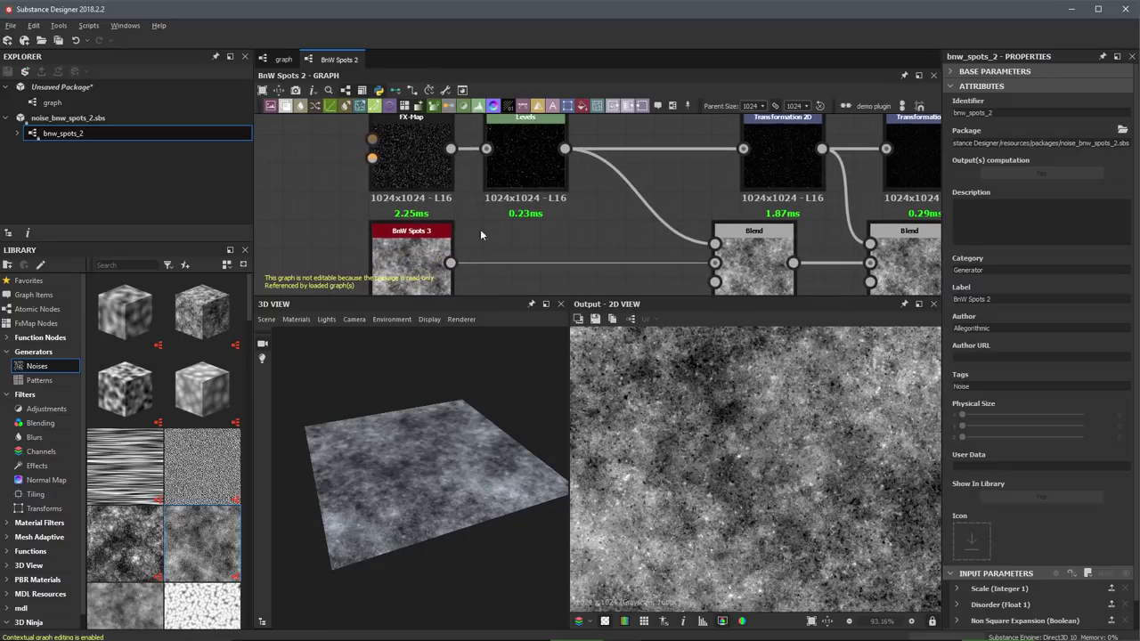
left_click(413, 264)
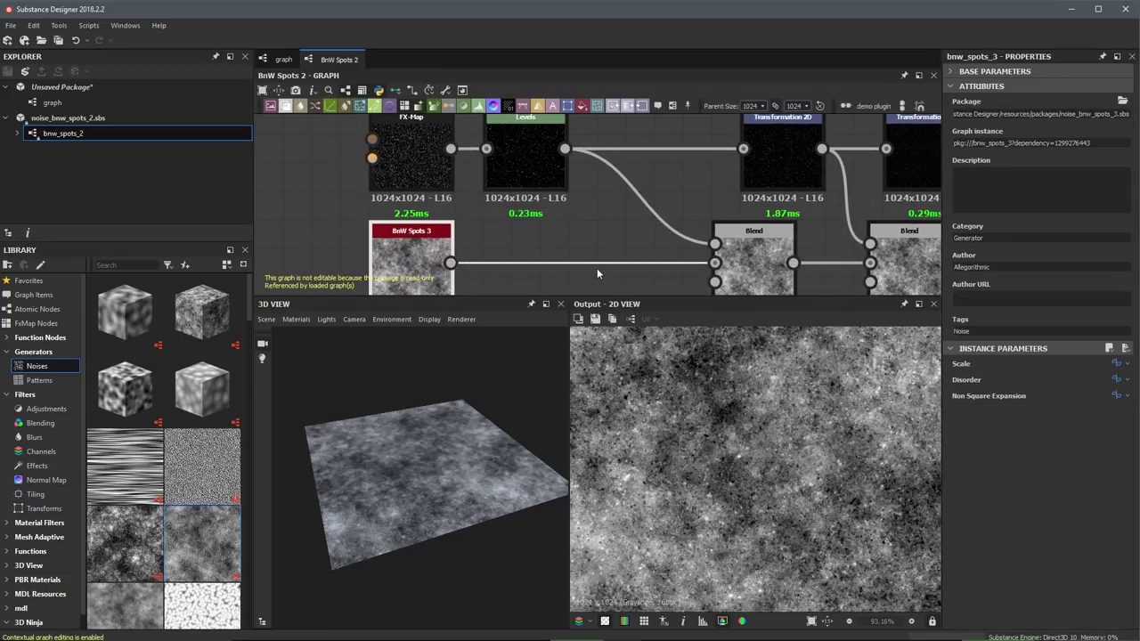
middle_click_drag(532, 151, 482, 203)
left_click(481, 210)
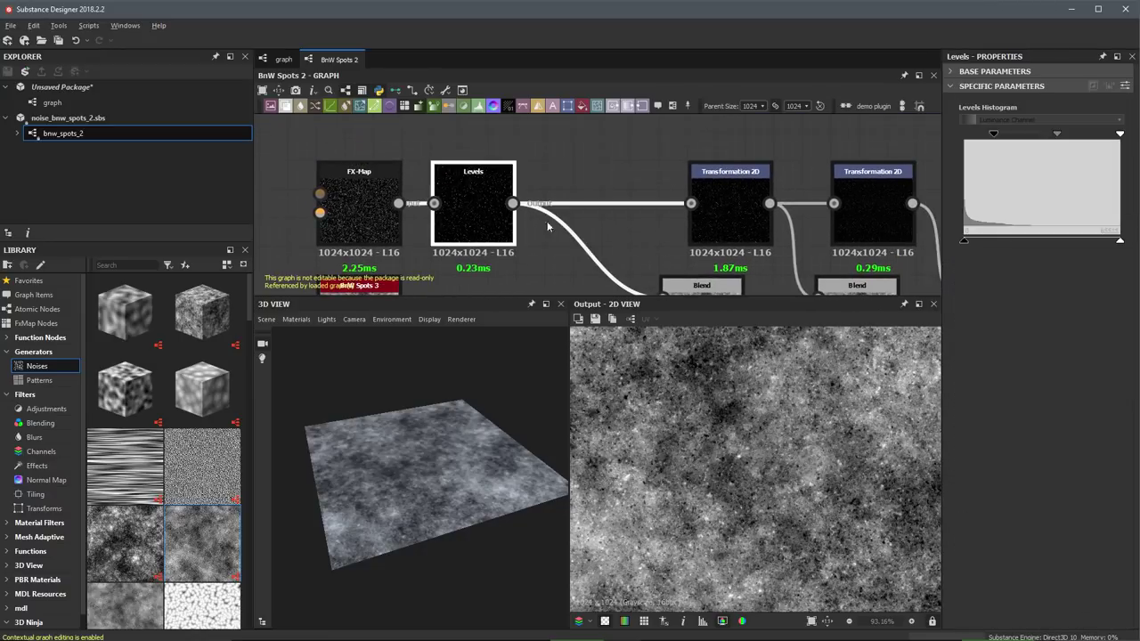
middle_click_drag(743, 204, 547, 164)
left_click(547, 163)
middle_click_drag(547, 246, 575, 189)
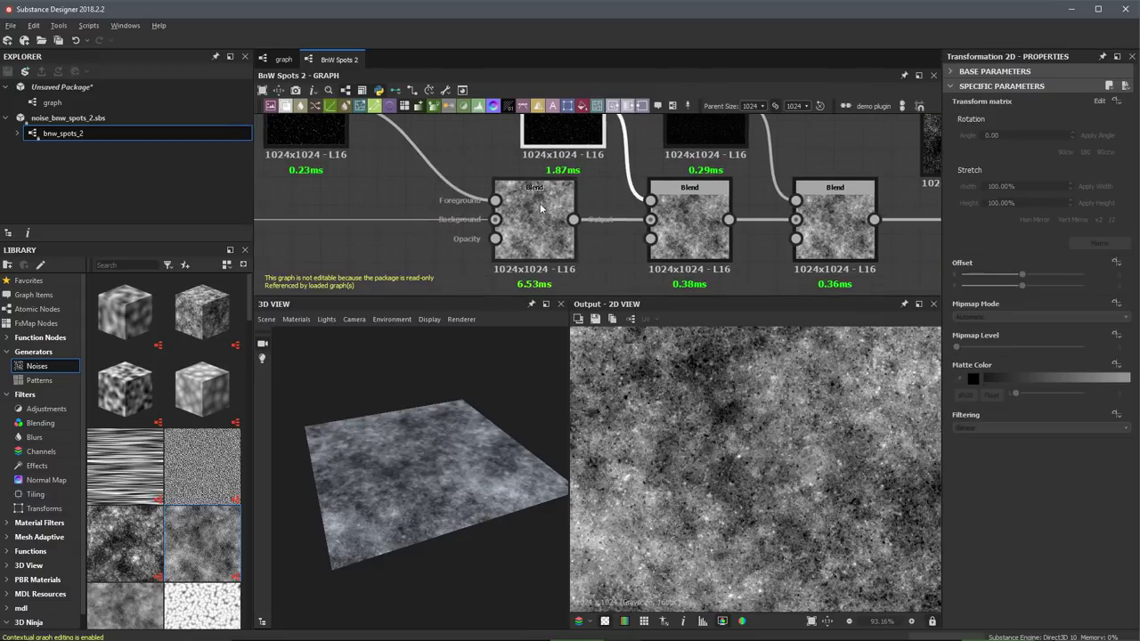
Step: Examine the Blend nodes and the Output node of the BnW Spots 2 graph, with the output image and whole graph framed
left_click(703, 219)
scroll(704, 219, "down", 2)
middle_click_drag(683, 151, 659, 198)
left_click(646, 196)
scroll(646, 196, "down", 1)
left_click(743, 247)
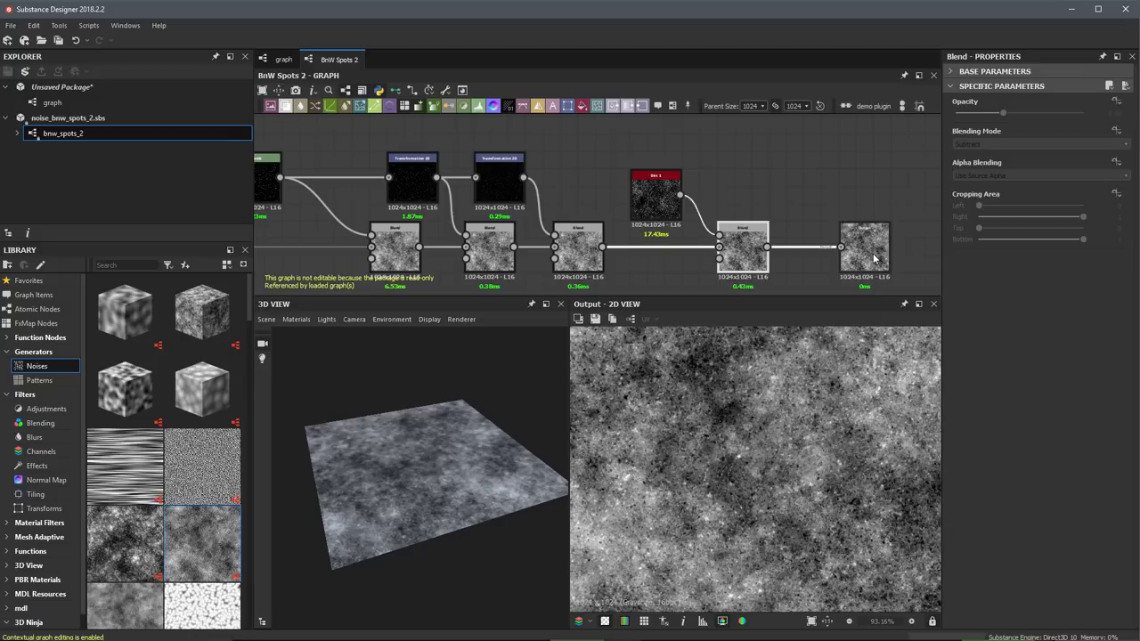
left_click(862, 260)
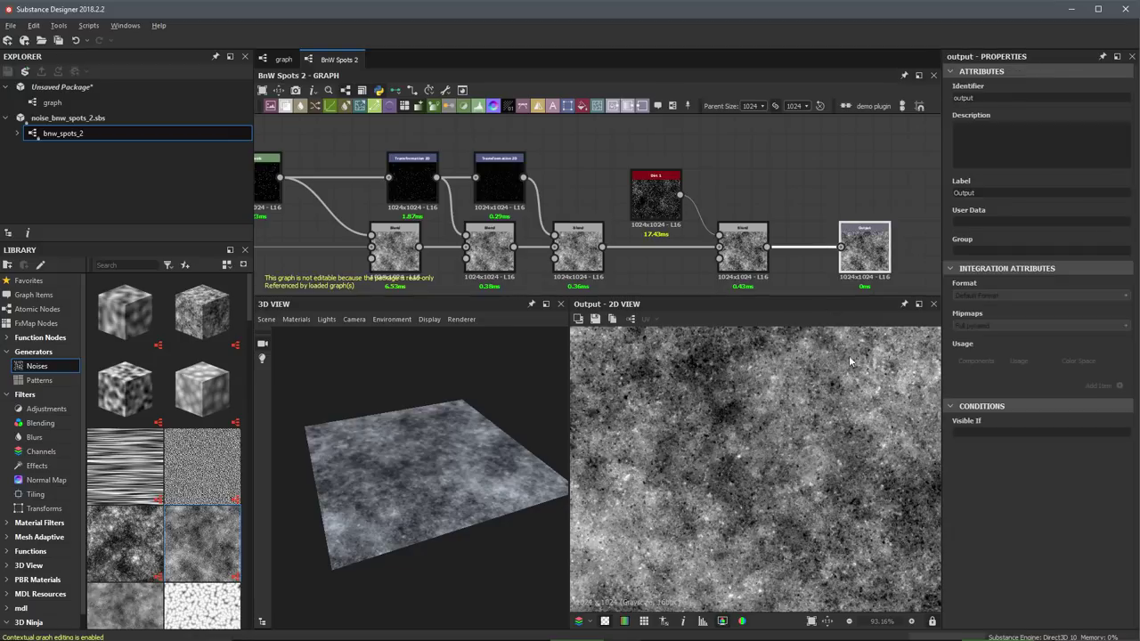
key("f")
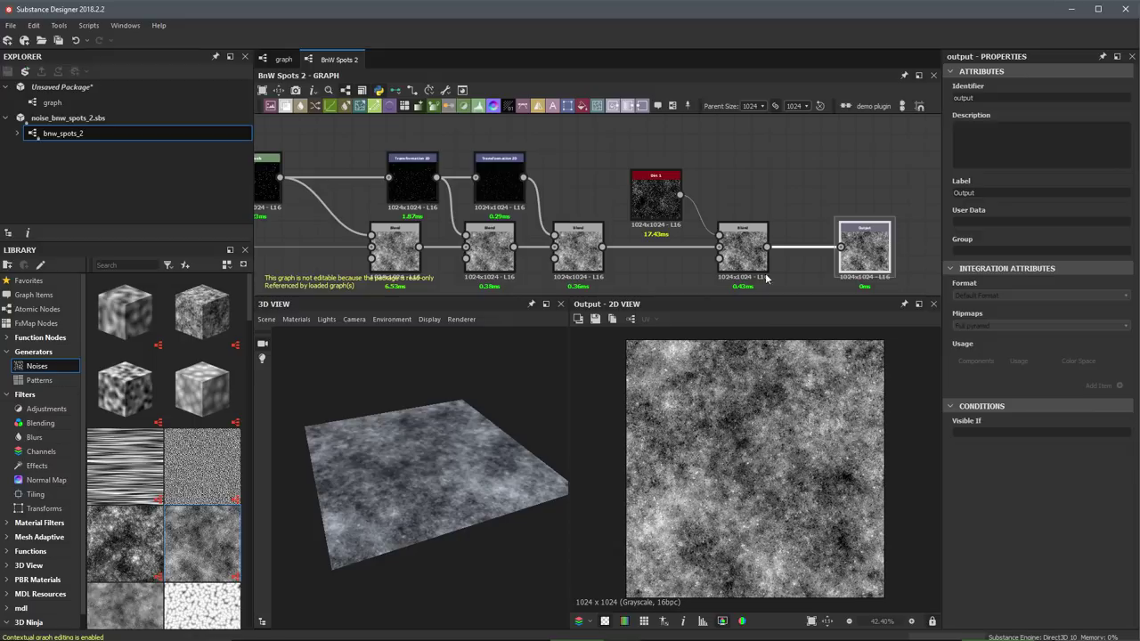
key("f")
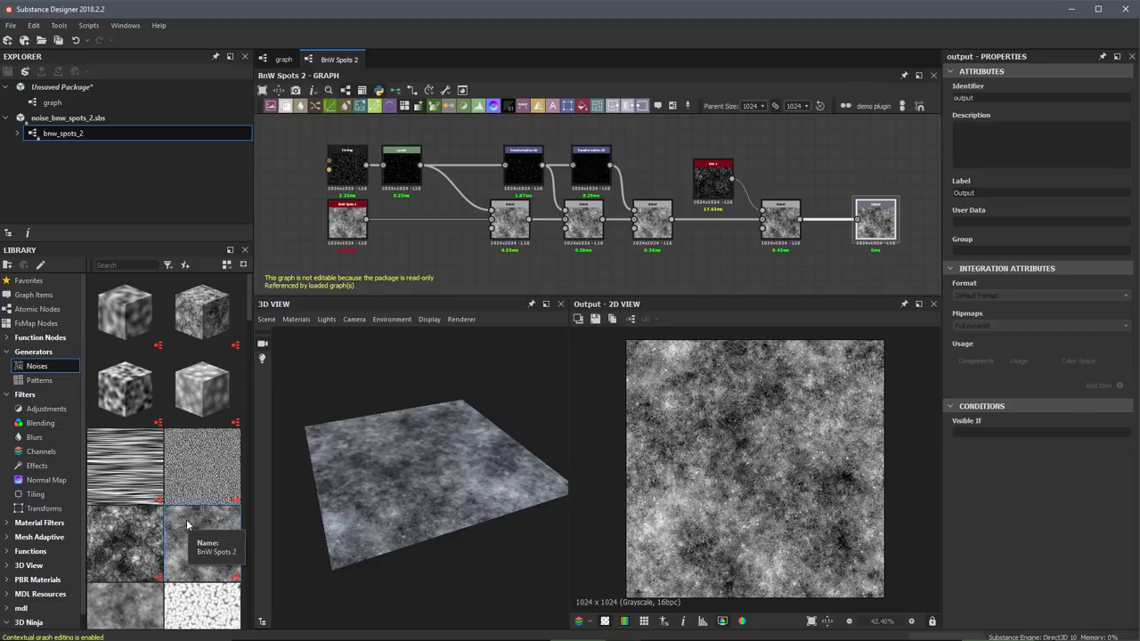
Step: Close the noise_bnw_spots_2.sbs package and reopen the unsaved package's graph with its BnW Spots 2 node selected
right_click(92, 118)
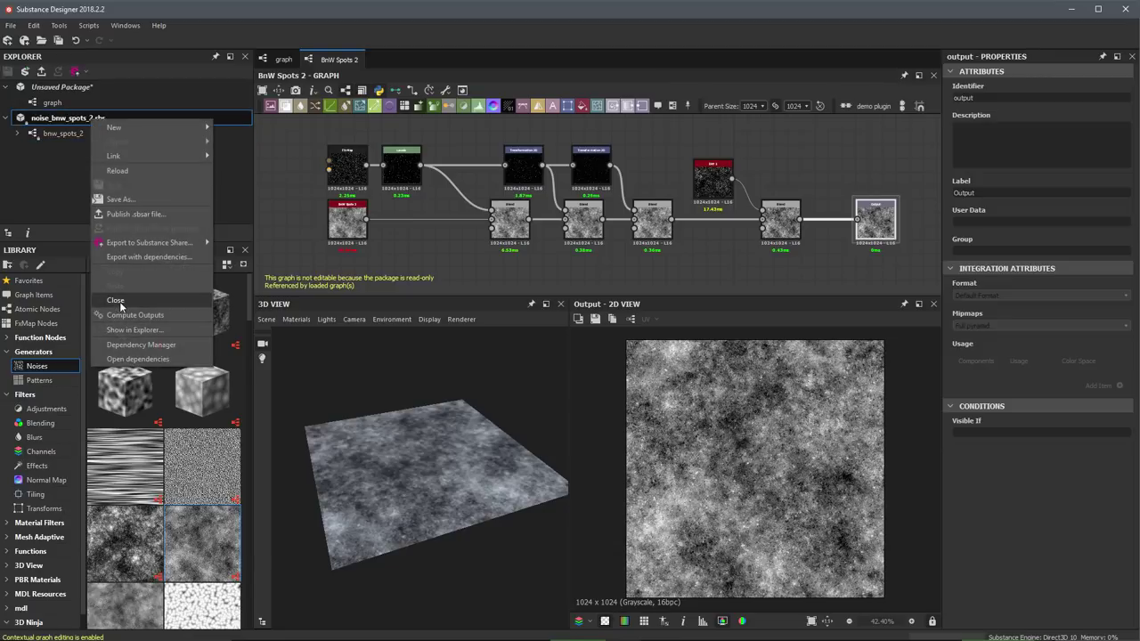
left_click(120, 301)
left_click(50, 105)
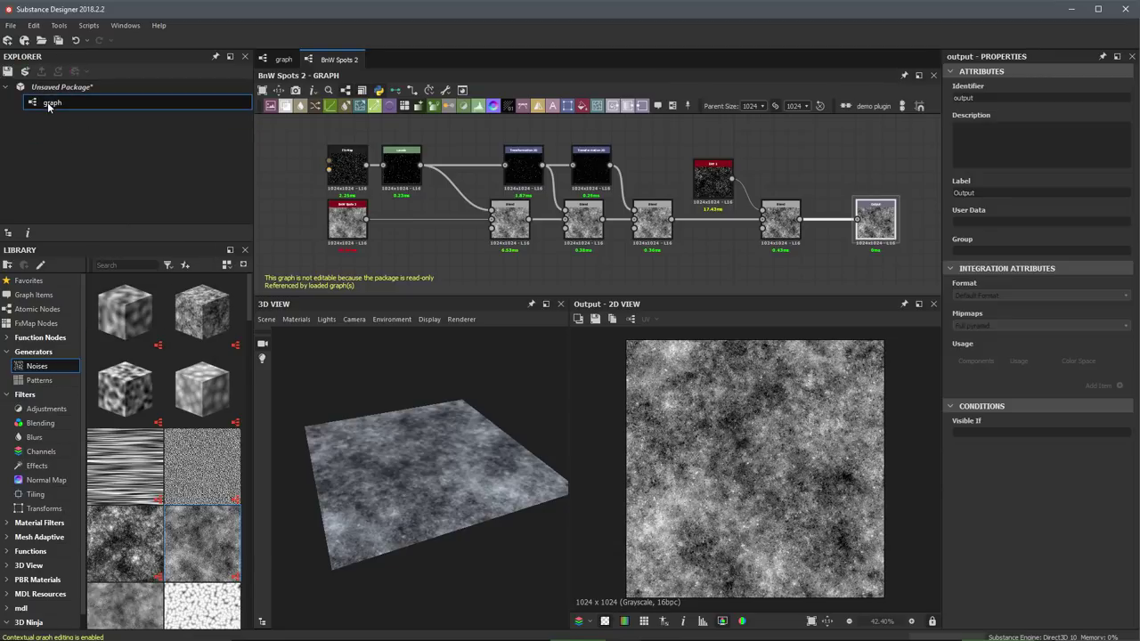
double_click(49, 104)
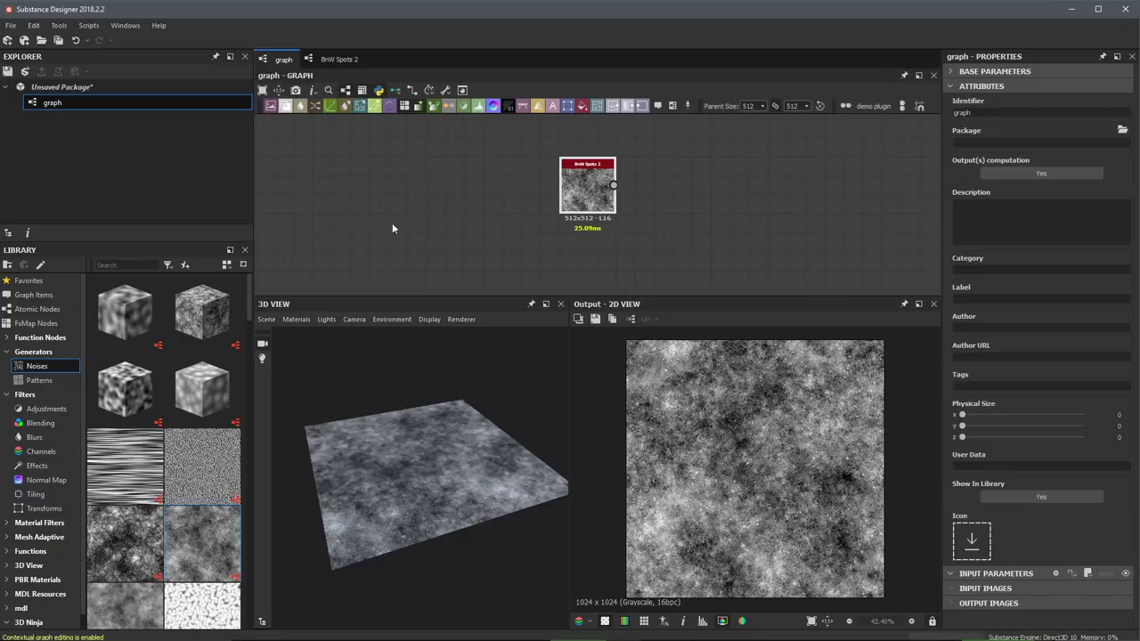
left_click(587, 187)
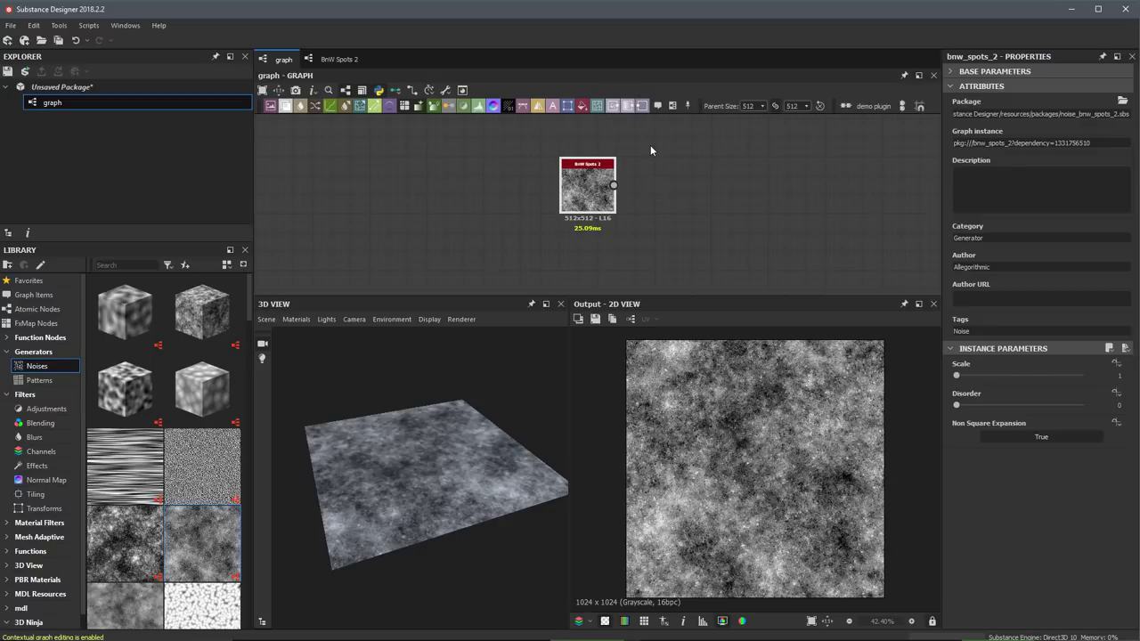
key("space")
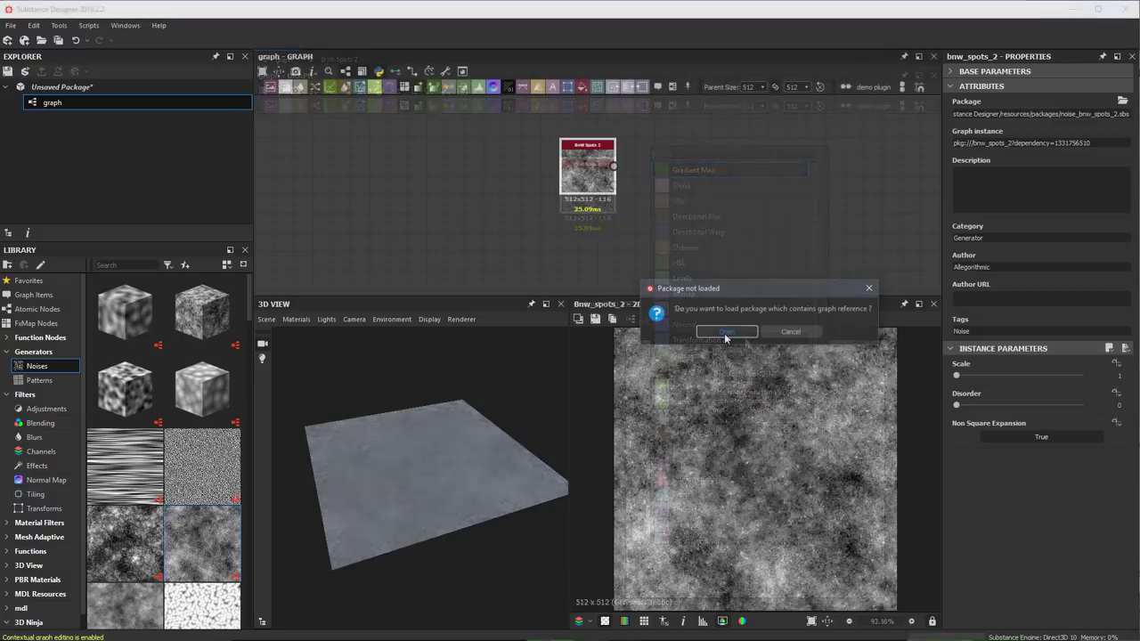
left_click(724, 332)
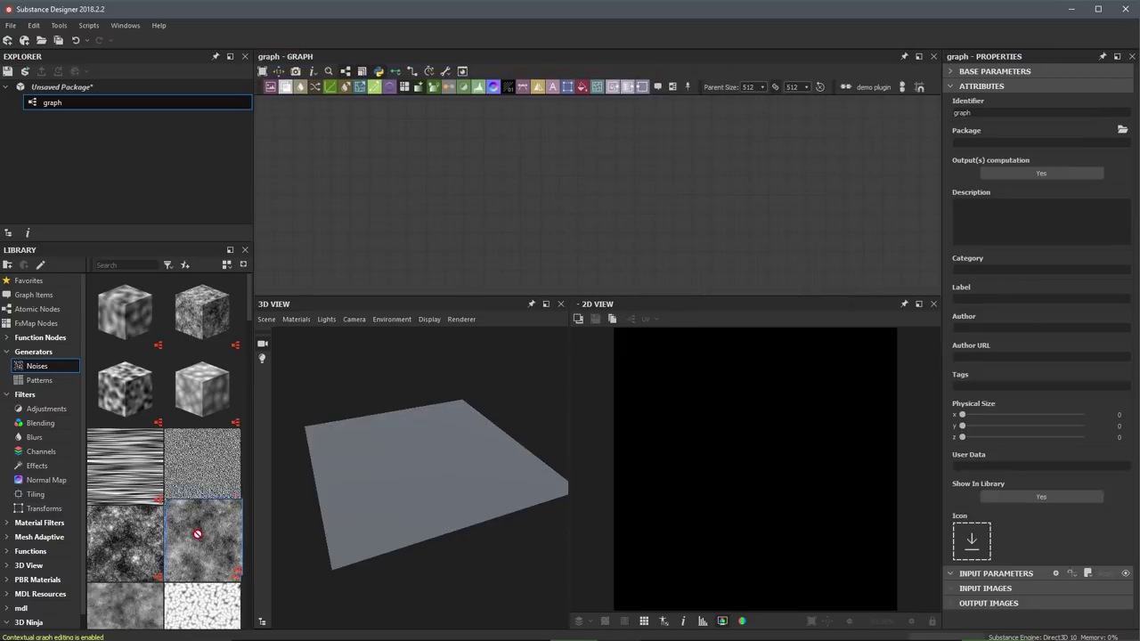
Step: Place the BnW Spots 2 noise from the library in the empty graph
mouse_move(202, 544)
left_mouse_down()
mouse_move(301, 274)
mouse_move(529, 174)
mouse_move(532, 189)
left_mouse_up()
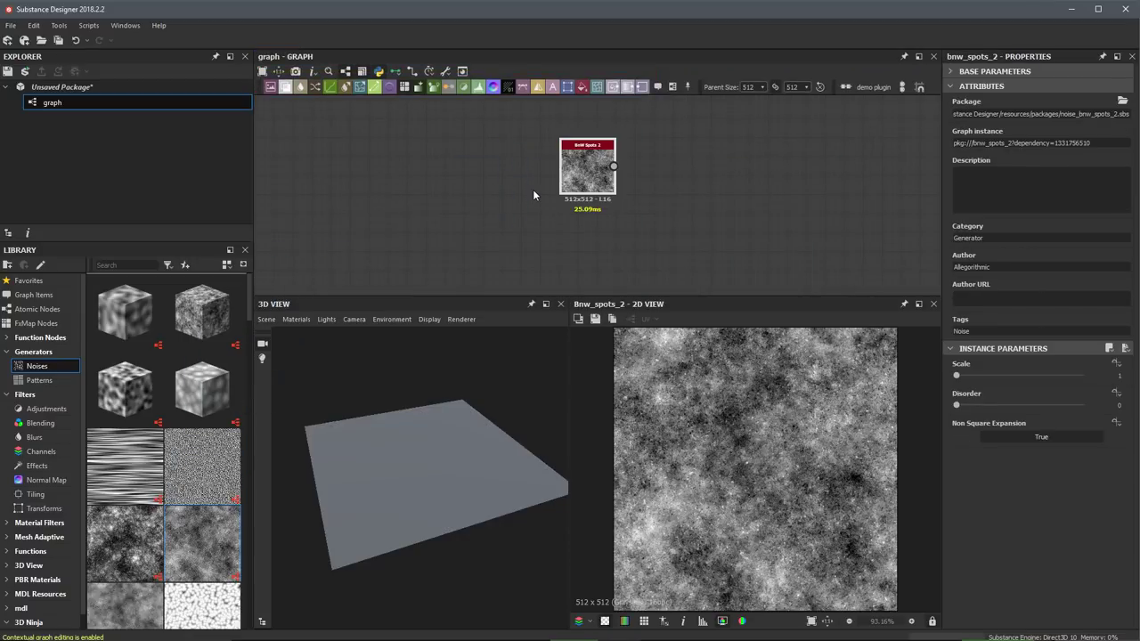